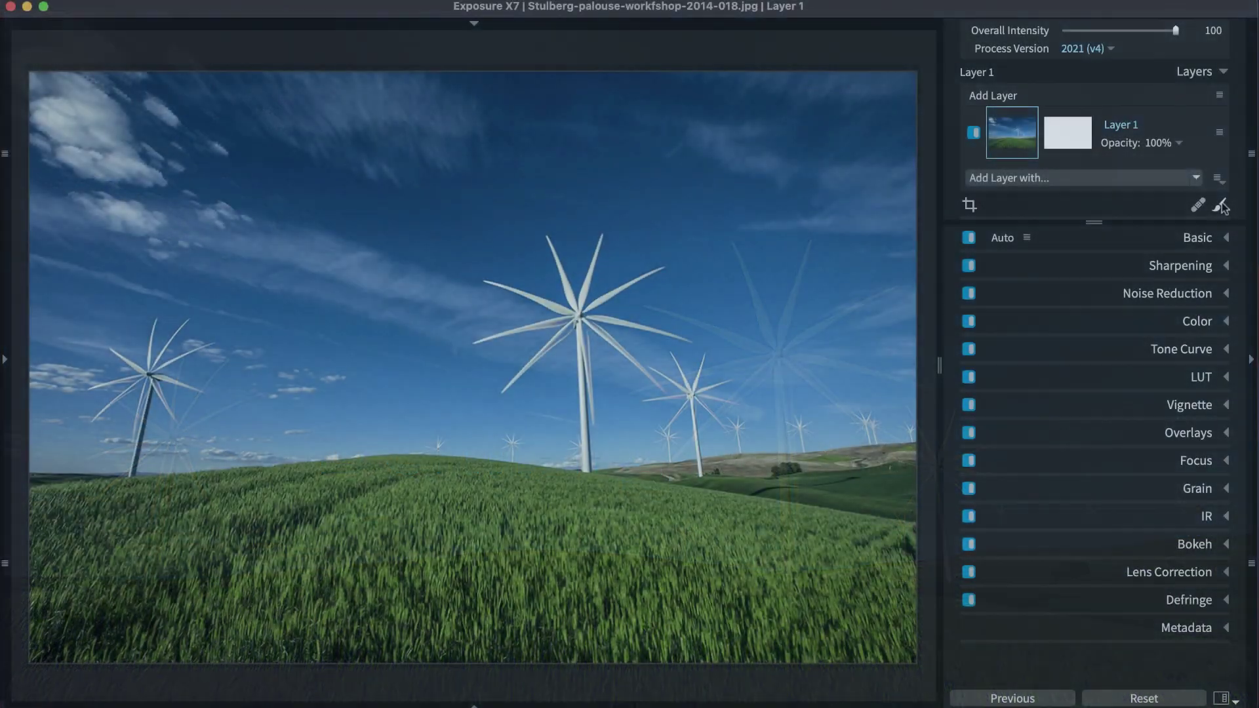
Step: Restrict Layer 1's brush mask to the green hue preset and show the mask overlay
left_click(1219, 204)
left_click(973, 259)
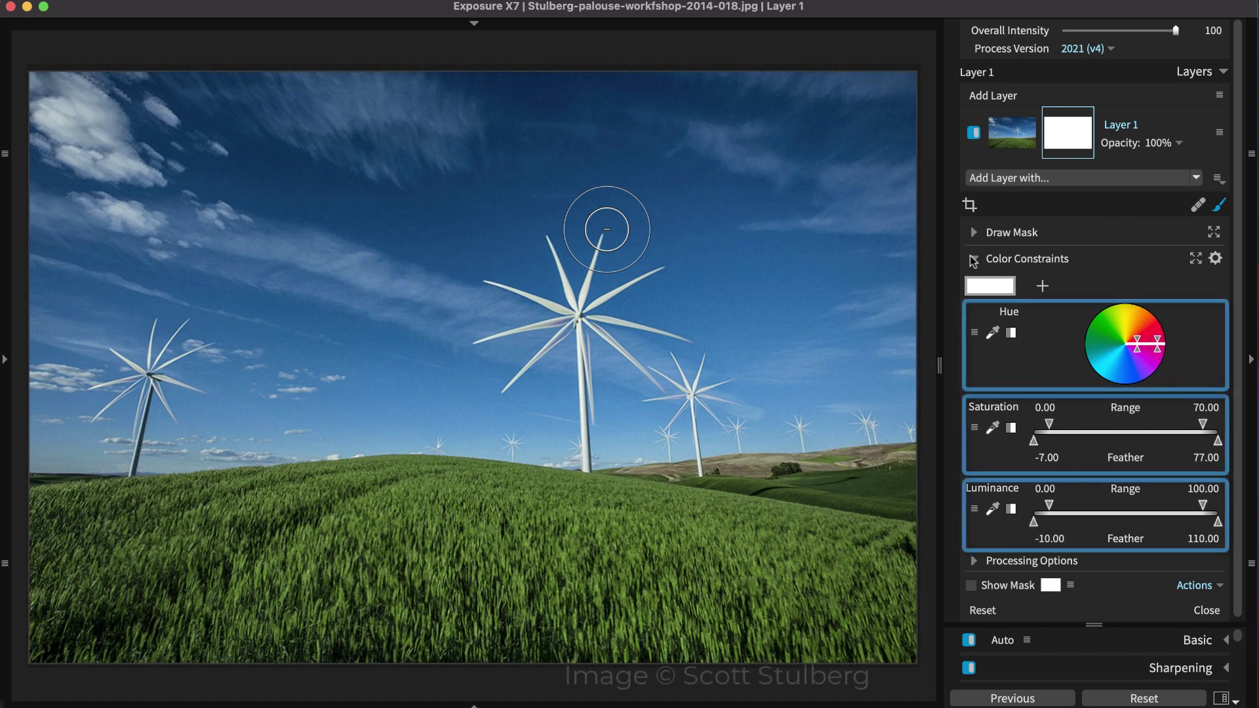
left_click(975, 333)
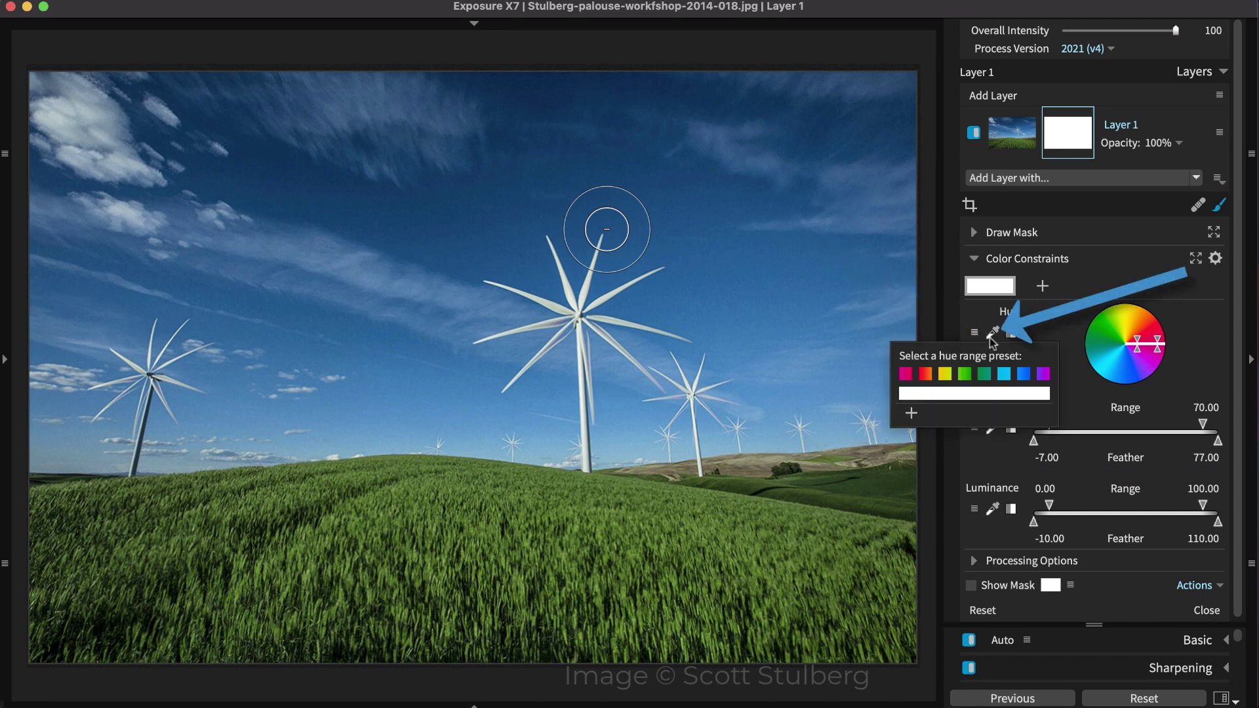
left_click(965, 376)
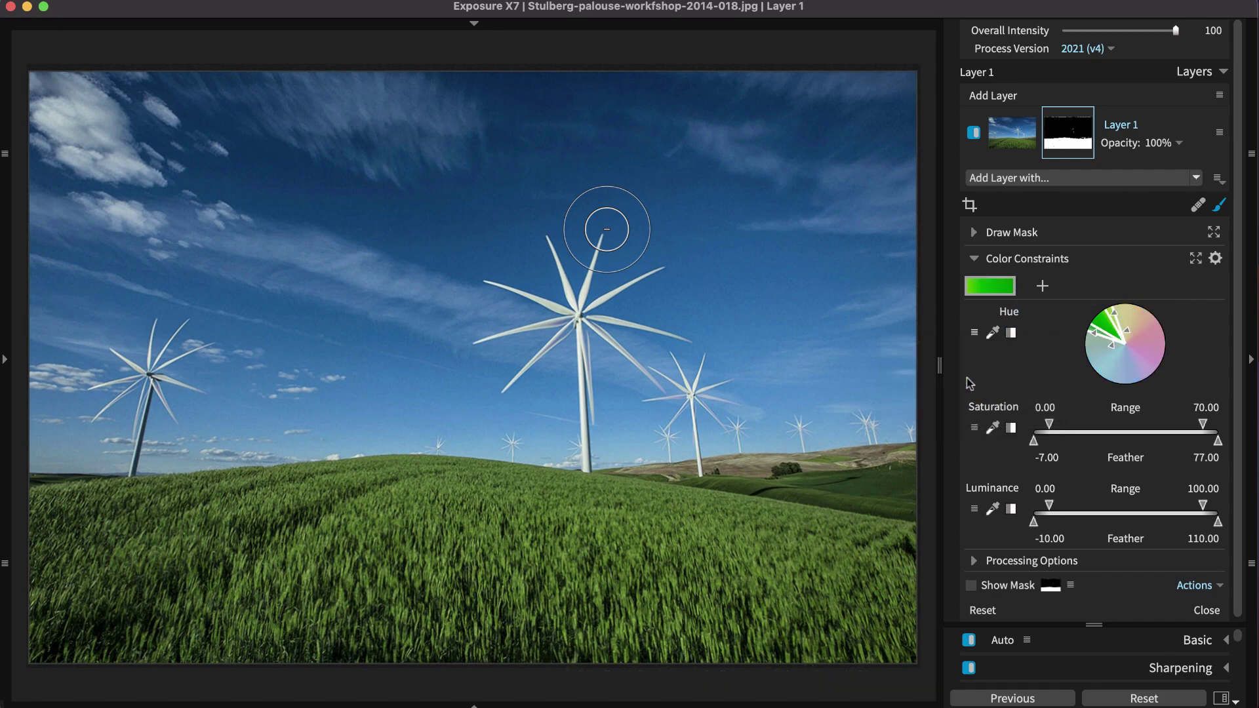
left_click(972, 586)
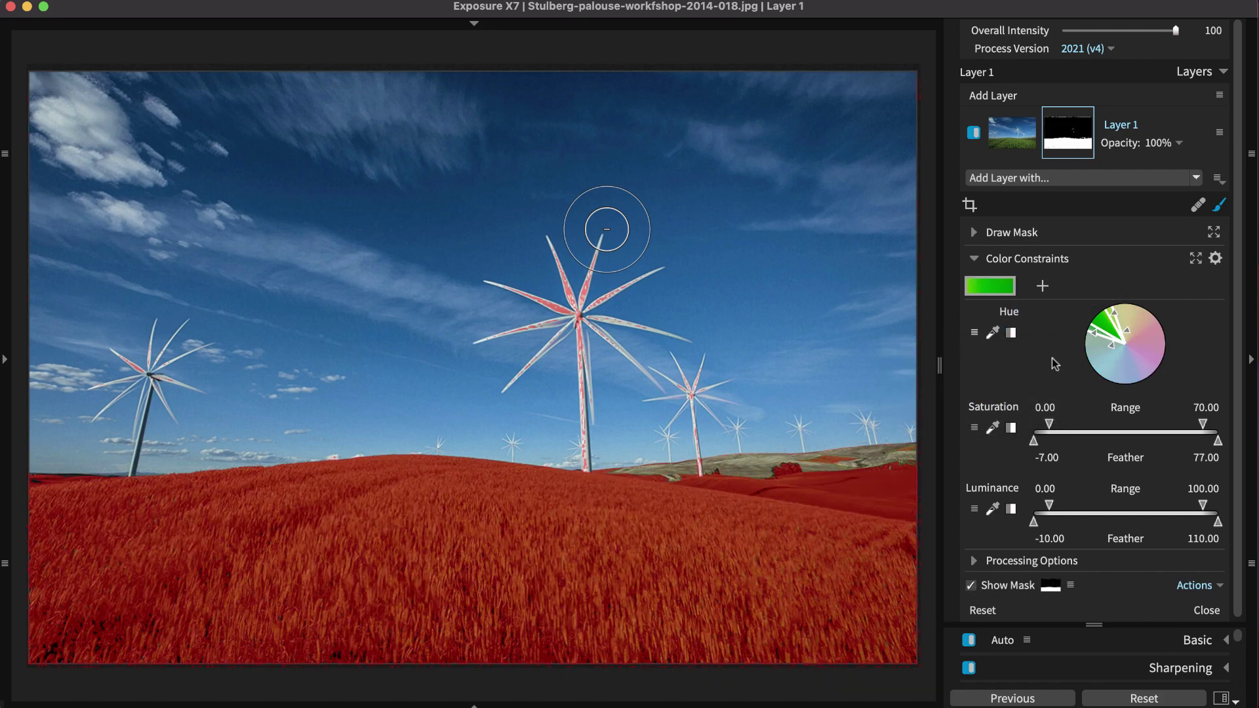
Step: Shift the hue wedge into green-yellows and lower the upper Luminance limit
left_click_drag(1114, 312, 1143, 337)
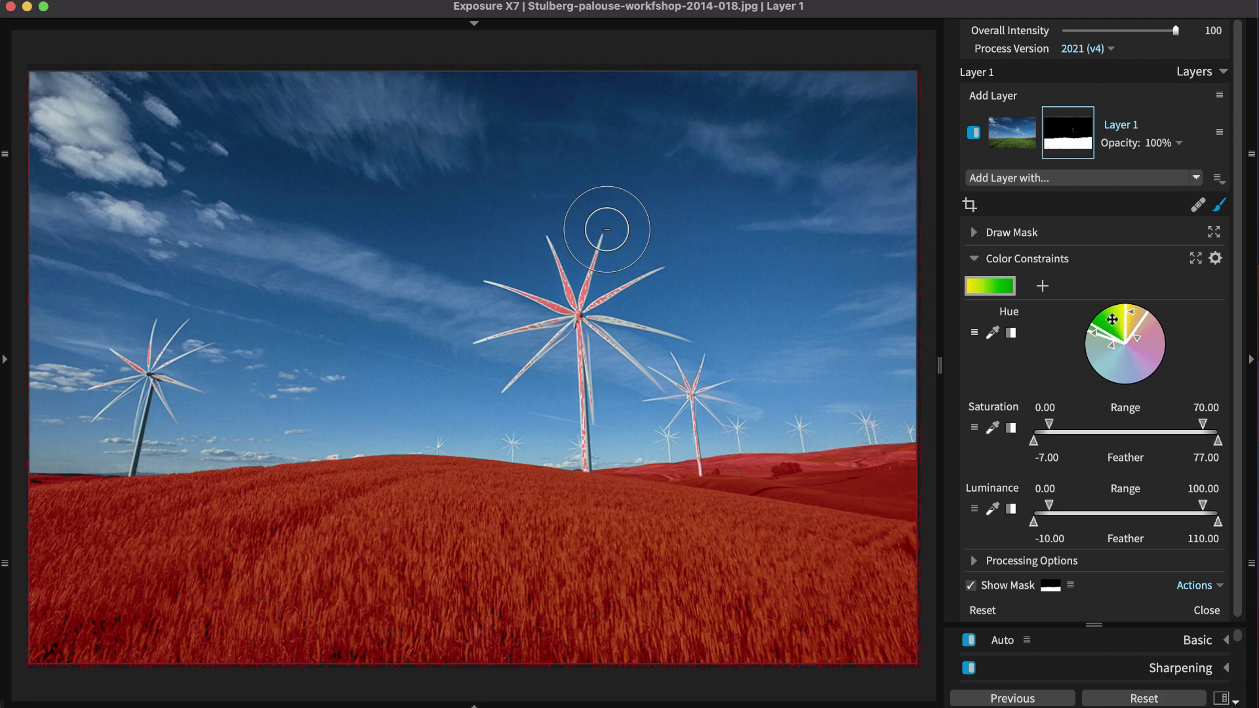
mouse_move(1113, 321)
left_mouse_down()
mouse_move(1094, 335)
mouse_move(1107, 321)
left_mouse_up()
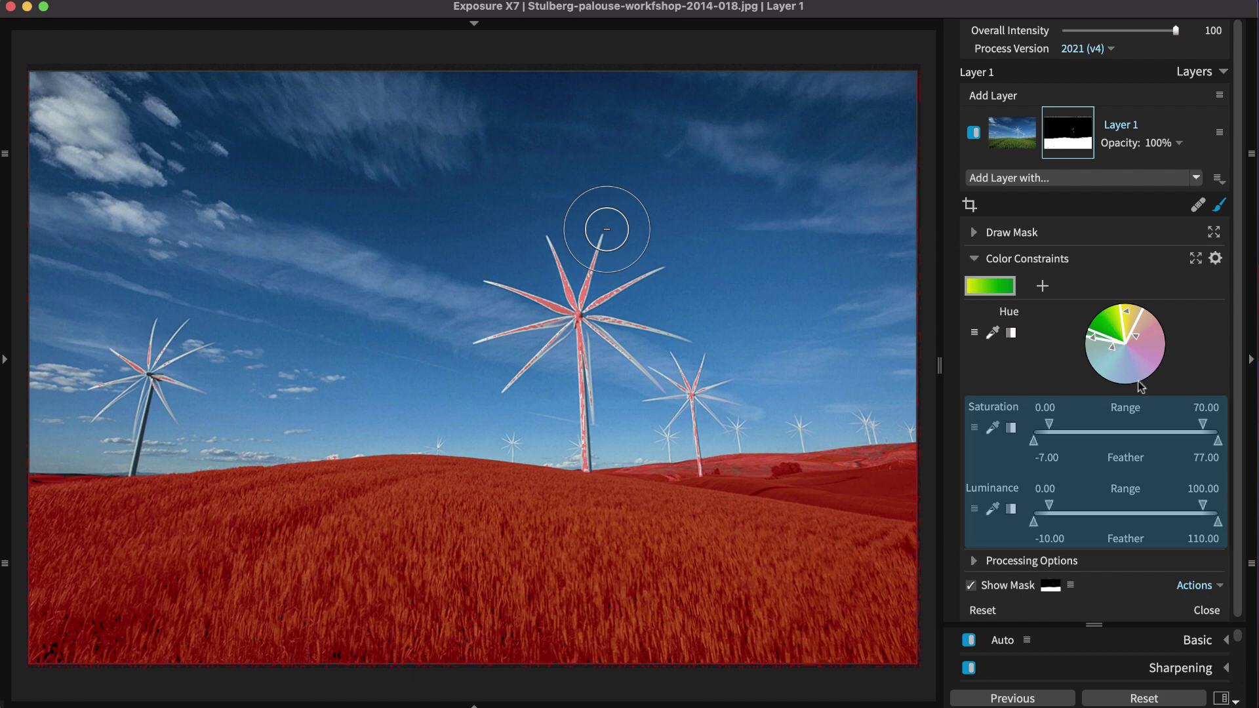
mouse_move(1202, 504)
left_mouse_down()
mouse_move(1121, 506)
mouse_move(1180, 524)
left_mouse_up()
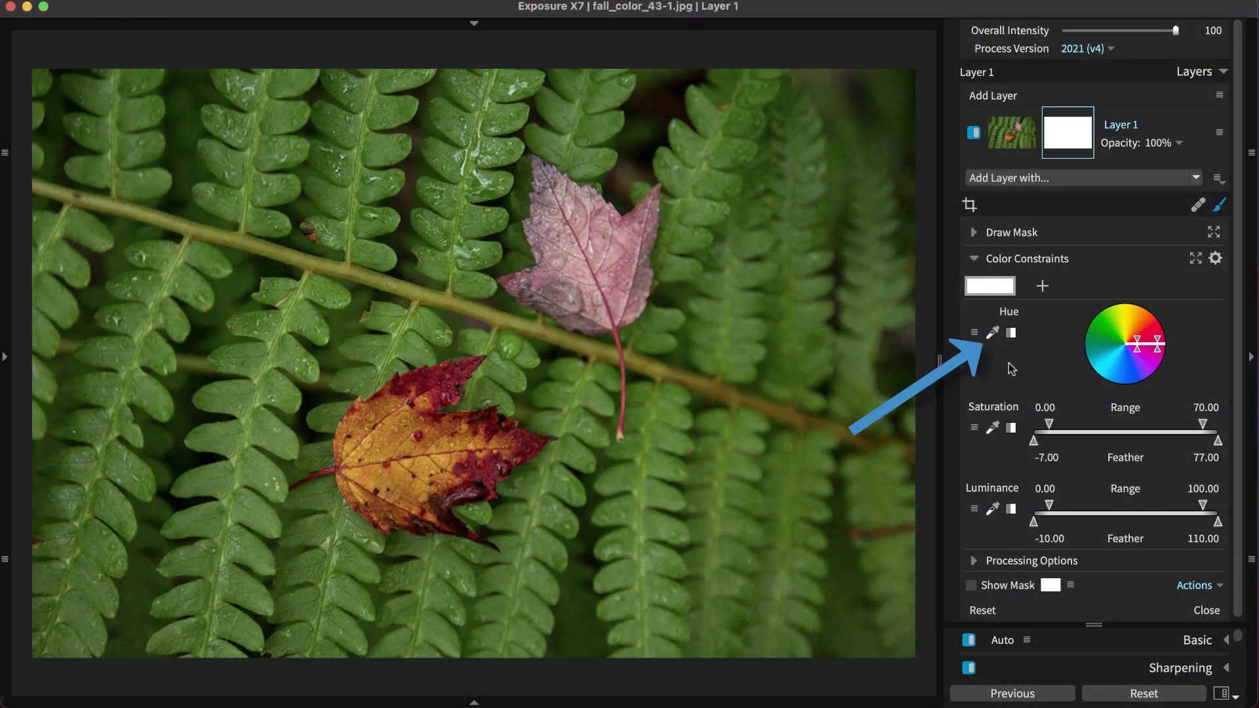
Step: Sample the maple leaf's red hue with the eyedropper and show the mask overlay
left_click(993, 333)
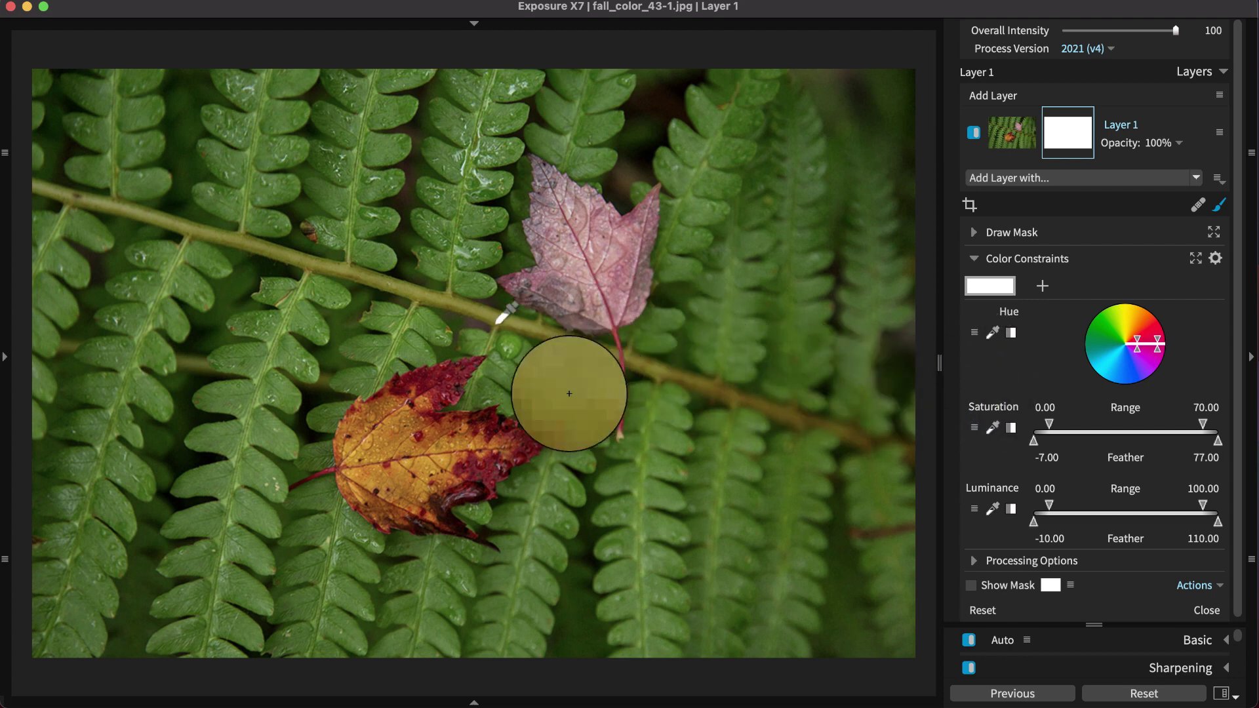
left_click(432, 372)
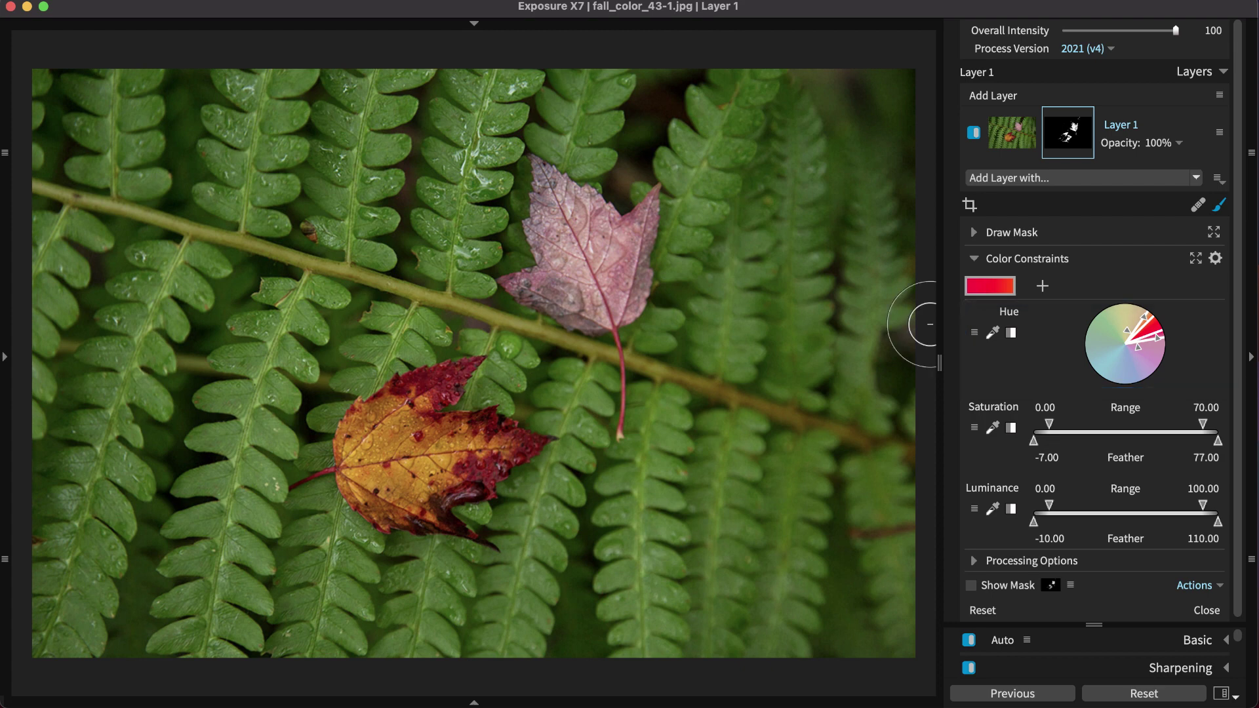
left_click(972, 587)
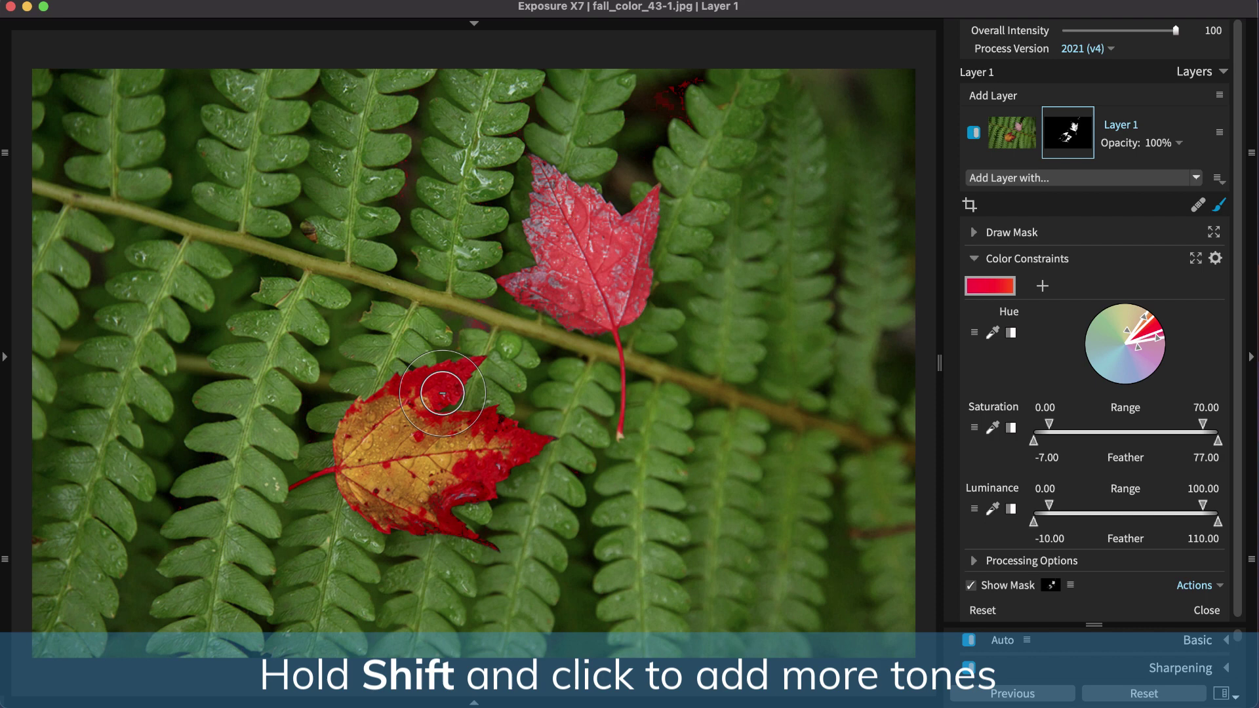
Step: Extend the hue range with orange, red, magenta and purple samples from the leaves
left_click(993, 333)
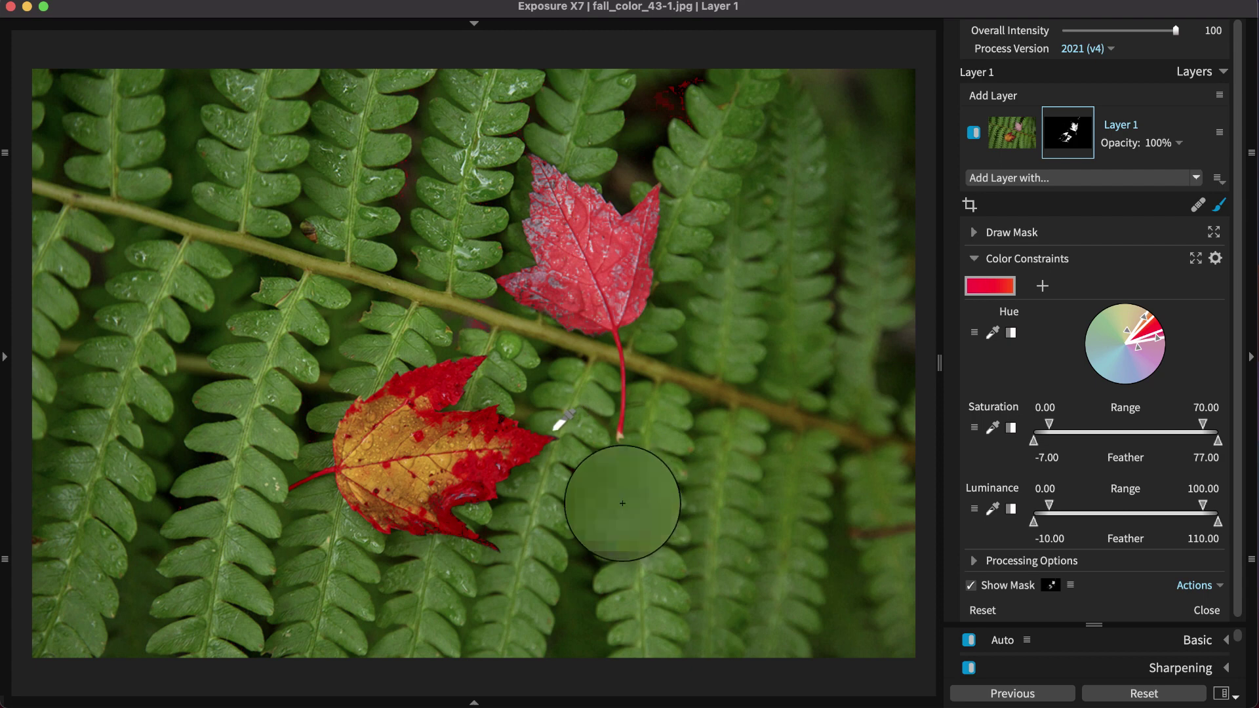
left_click(482, 438)
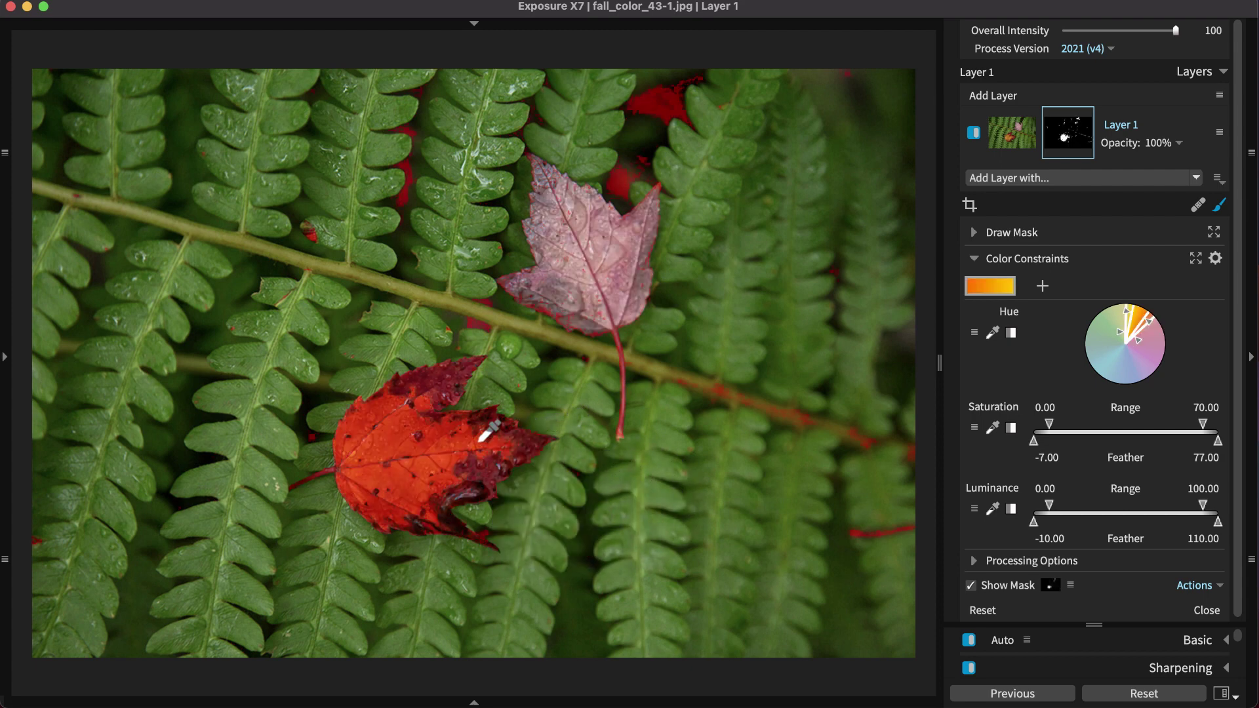
left_click(441, 413)
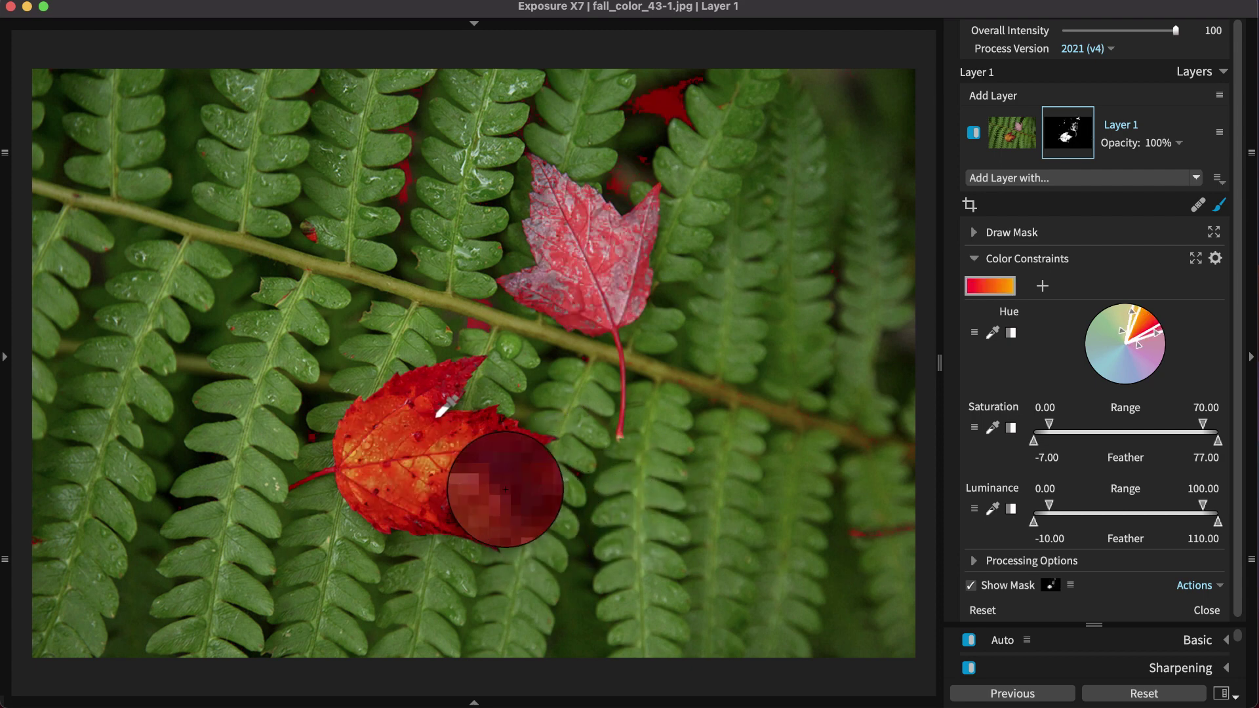
left_click(458, 514)
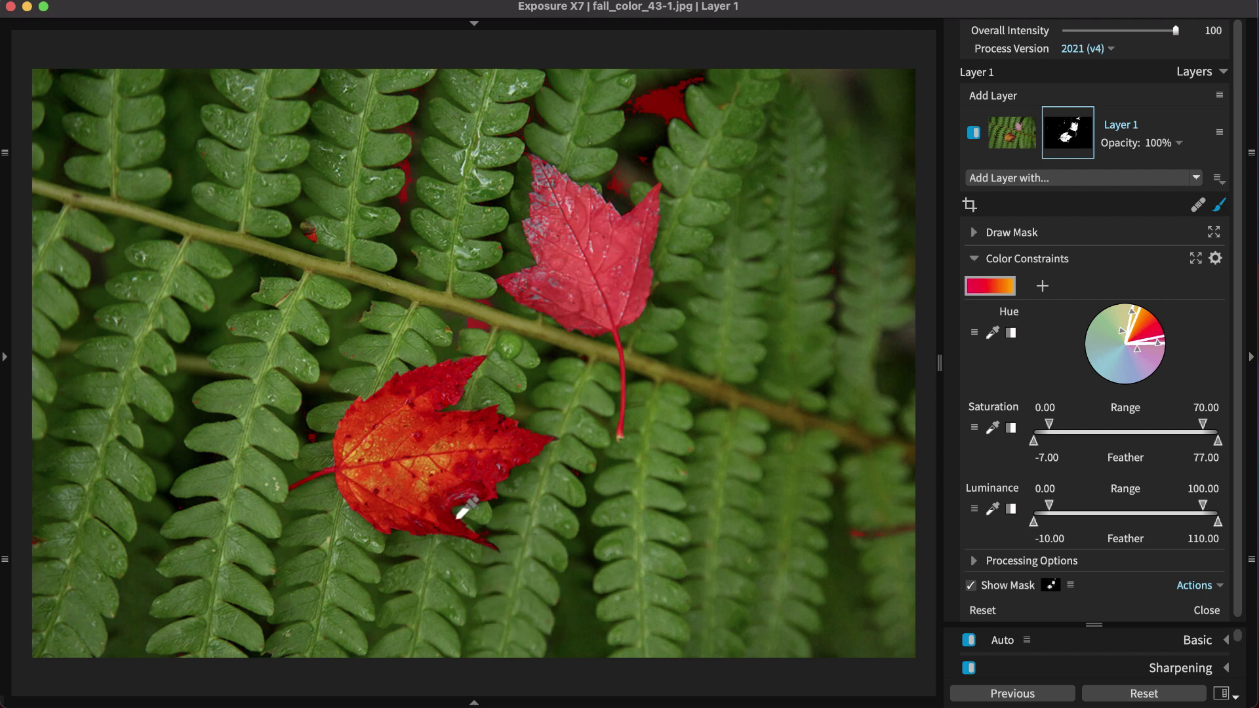
left_click(544, 221)
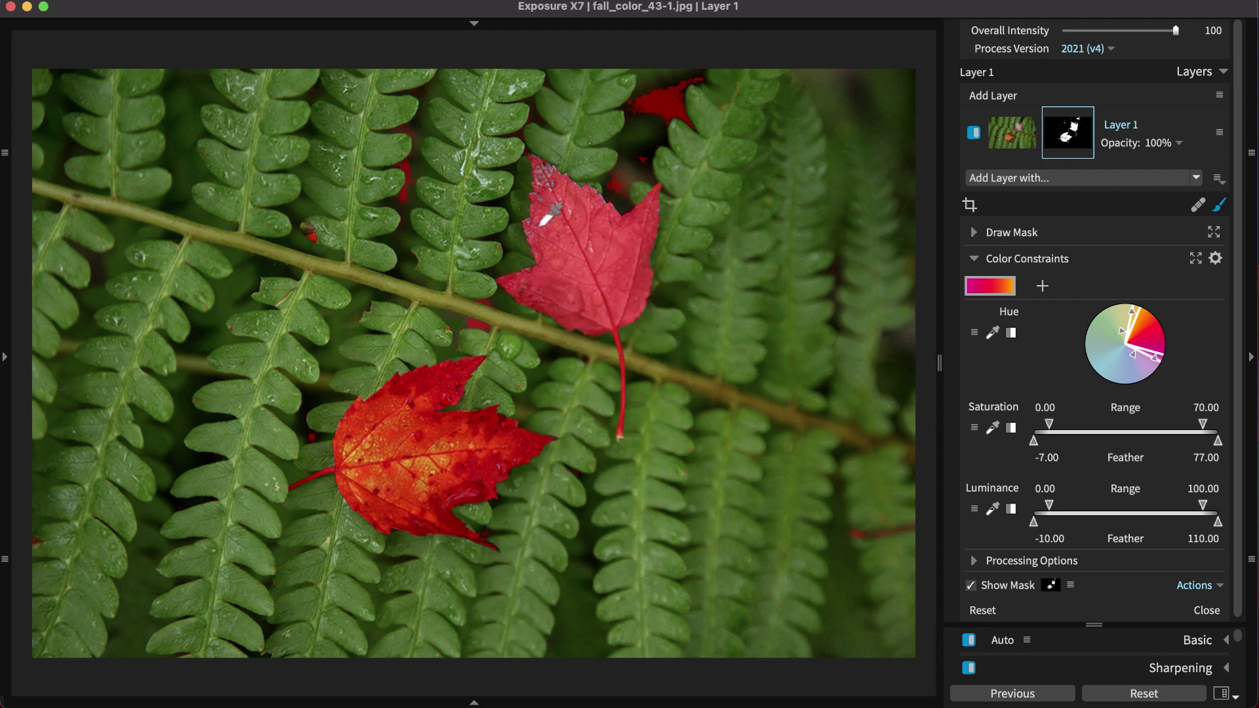
left_click(543, 167)
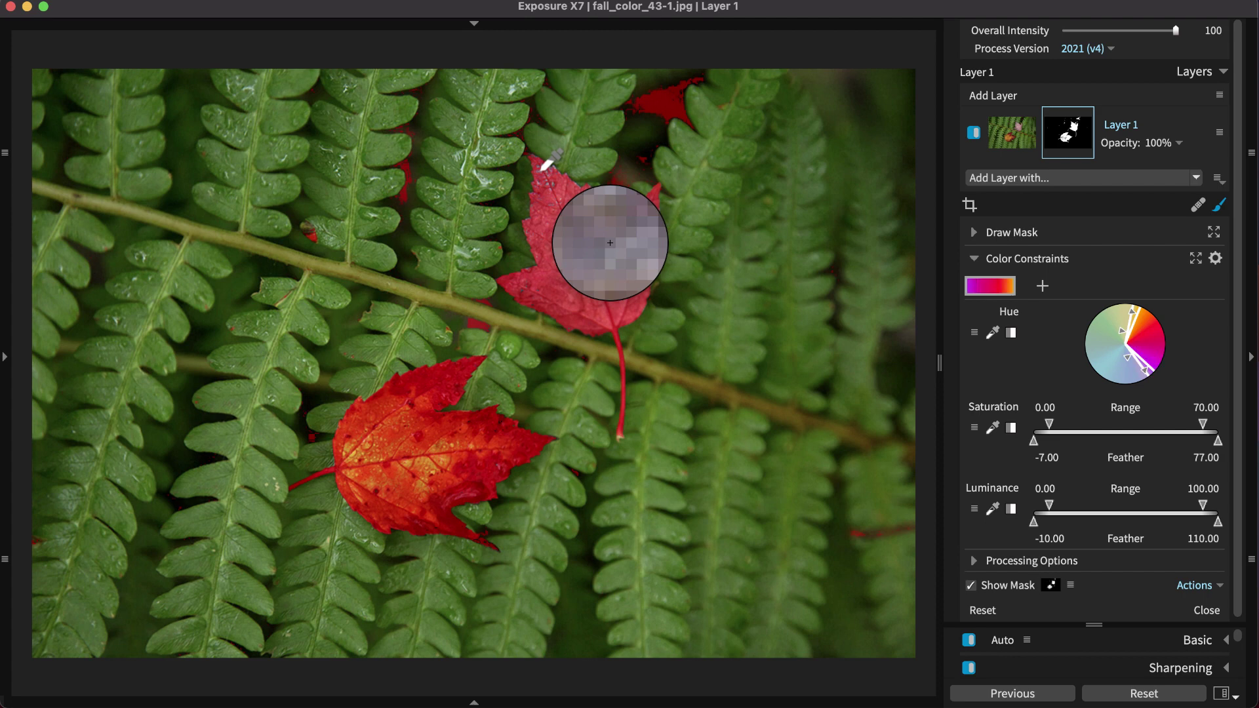
left_click(542, 168)
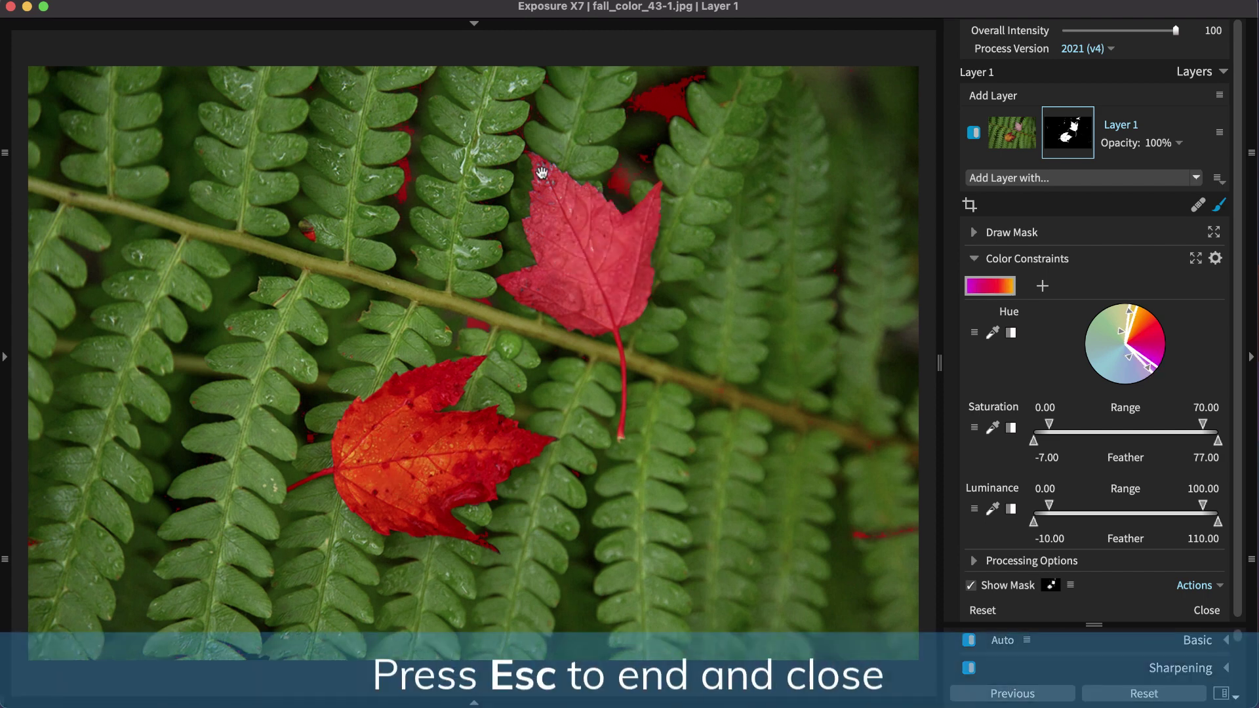
Step: Sample the red coat with the Hue eyedropper and show the mask overlay
key("Escape")
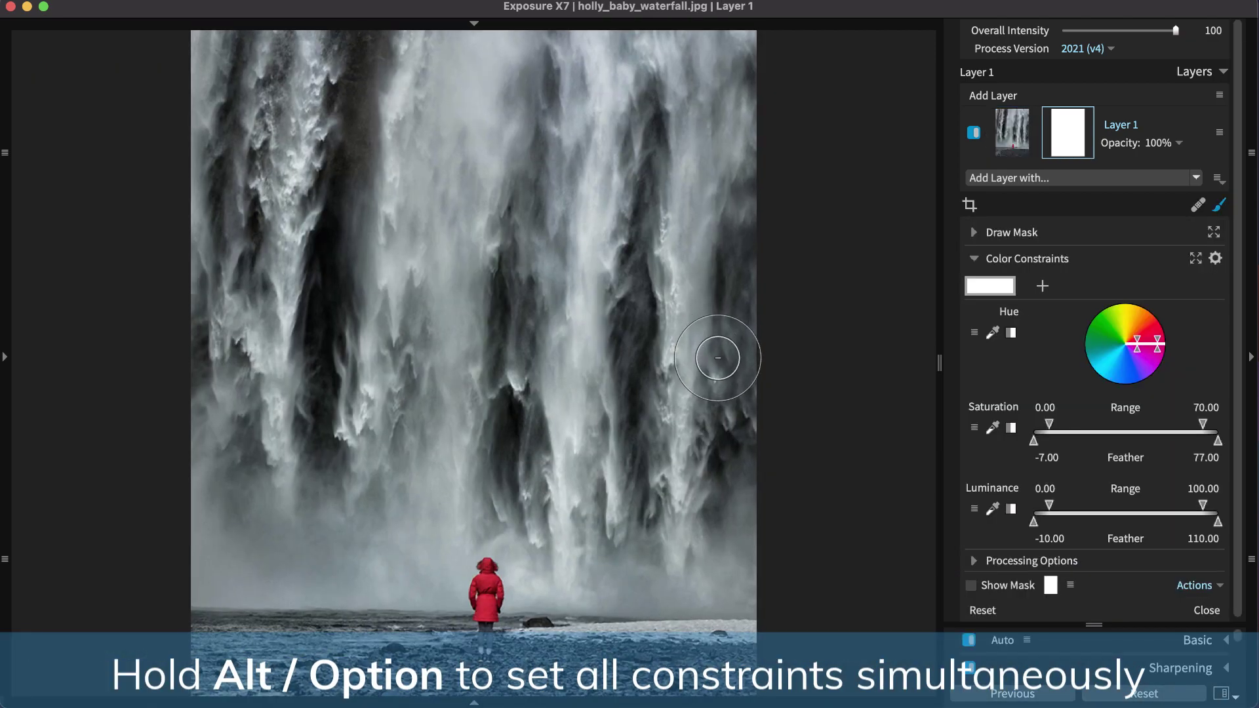
left_click(993, 335)
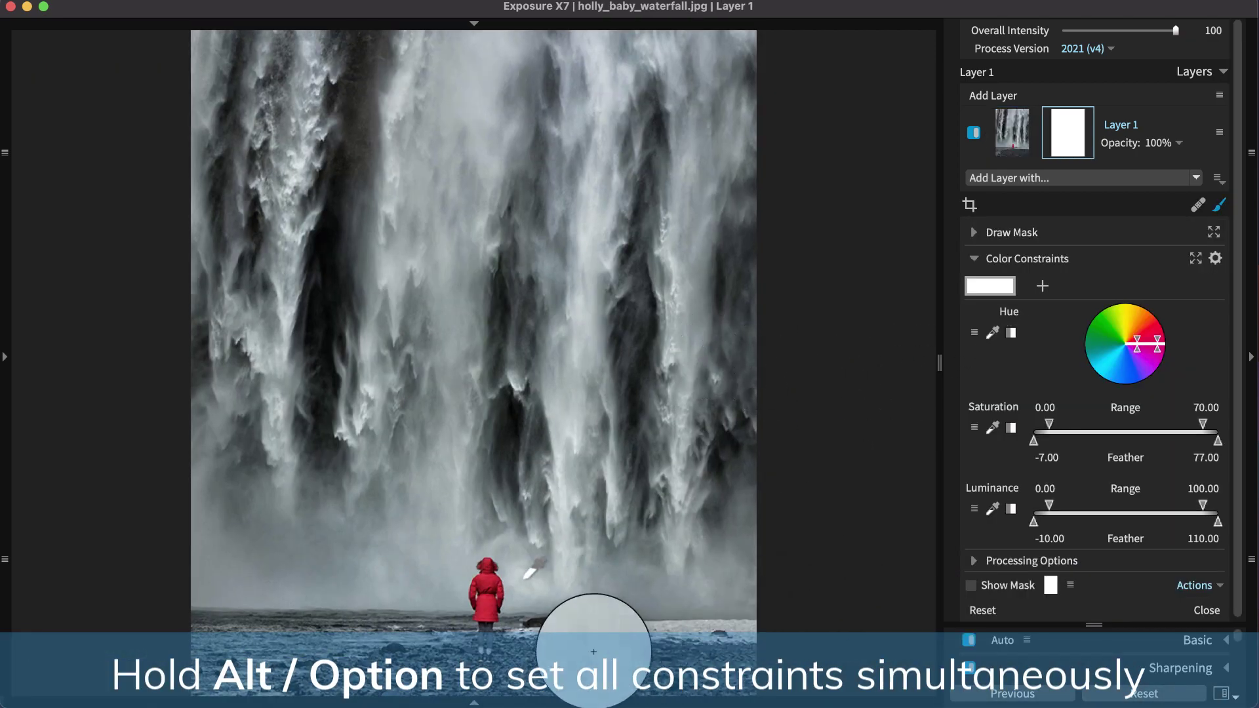
left_click(488, 578, "alt")
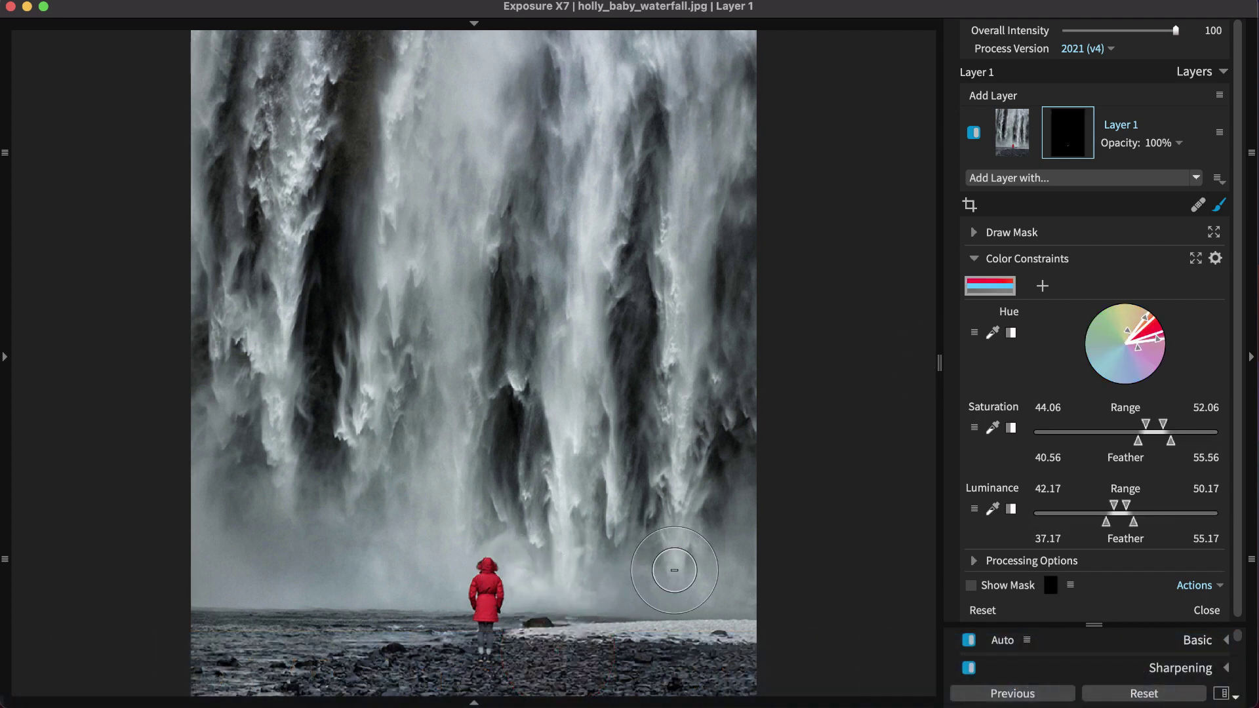
left_click(972, 586)
Step: Widen Saturation to 16.81–65.13 and Luminance to 40.57–80.57 with even feathering
left_click_drag(1127, 507, 1176, 507)
left_click_drag(1146, 424, 1193, 423)
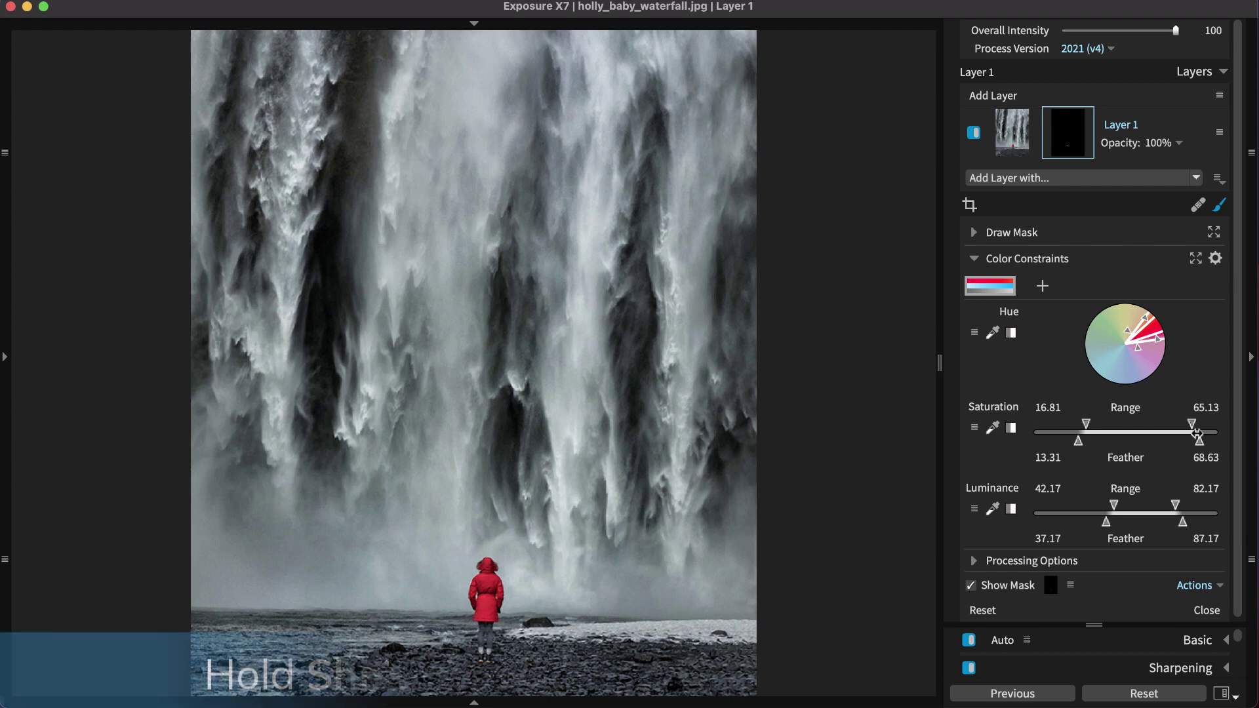
left_click_drag(1201, 442, 1223, 440)
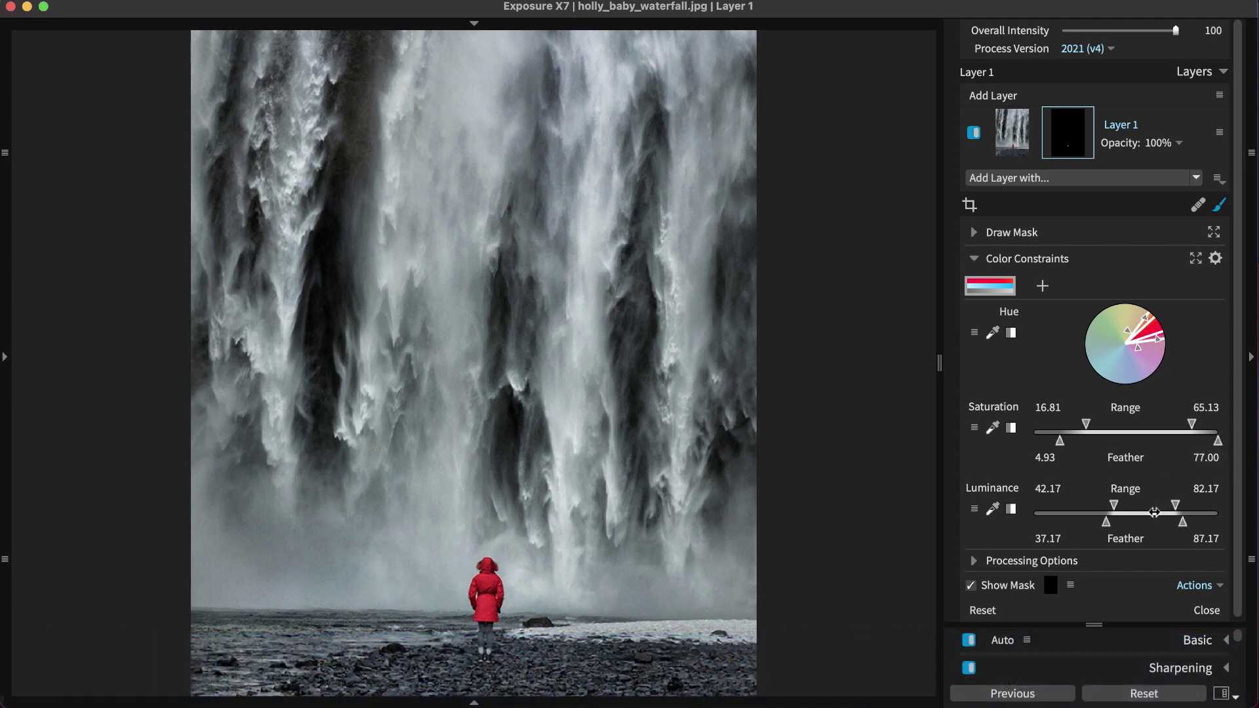
mouse_move(1155, 512)
left_mouse_down()
mouse_move(1138, 513)
mouse_move(1155, 514)
left_mouse_up()
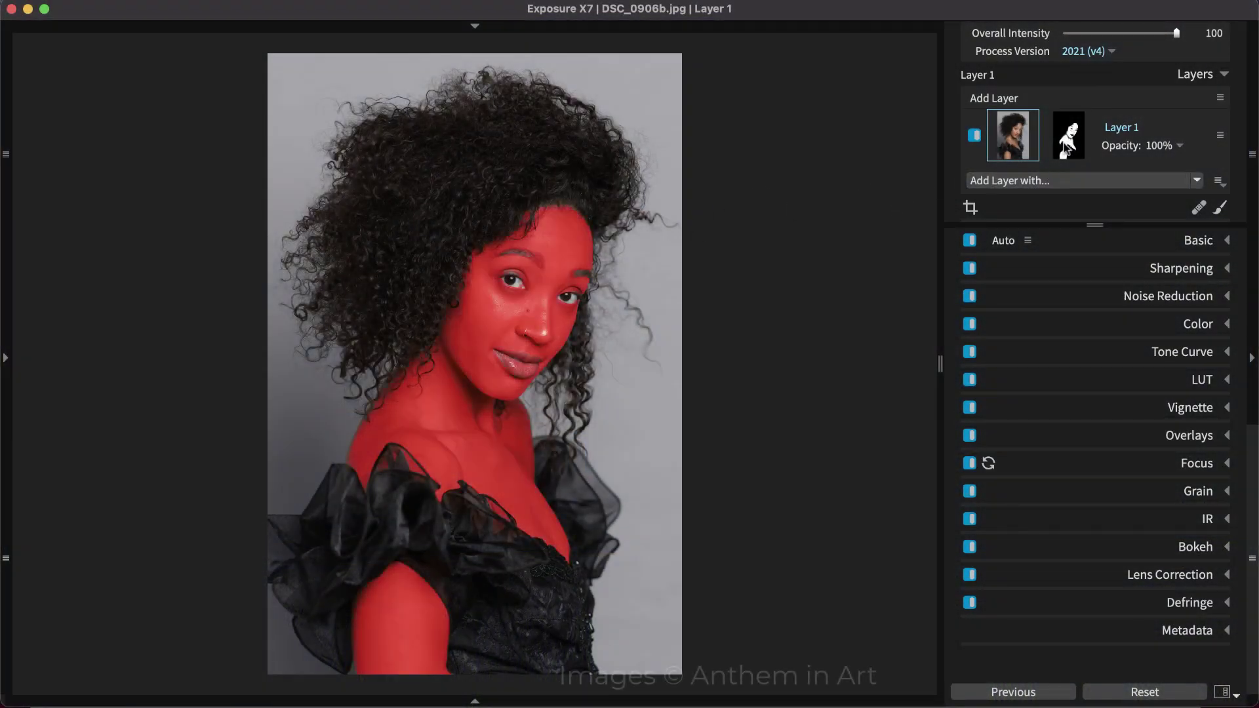
Step: Copy DSC_0906b.jpg's skin mask and paste it onto DSC_0911.JPG's Layer 1
right_click(1068, 148)
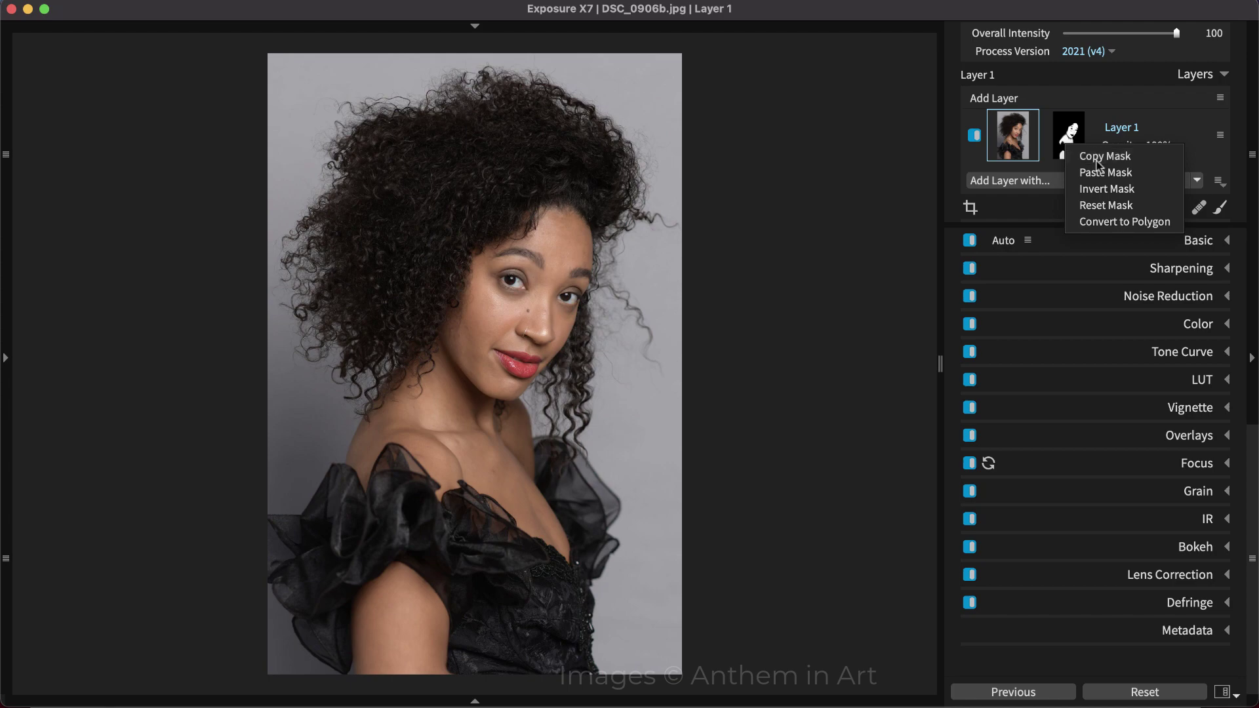
left_click(812, 340)
left_click(539, 331)
left_click_drag(549, 331, 641, 371)
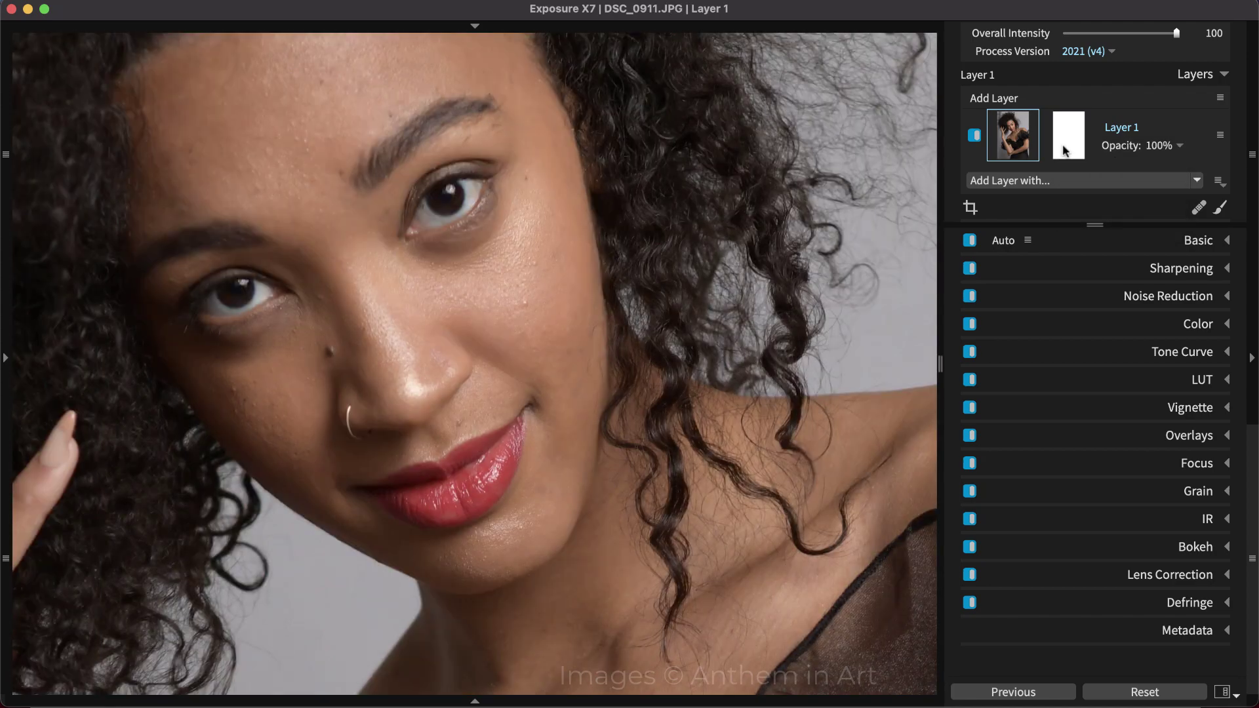
right_click(1066, 151)
left_click(1105, 176)
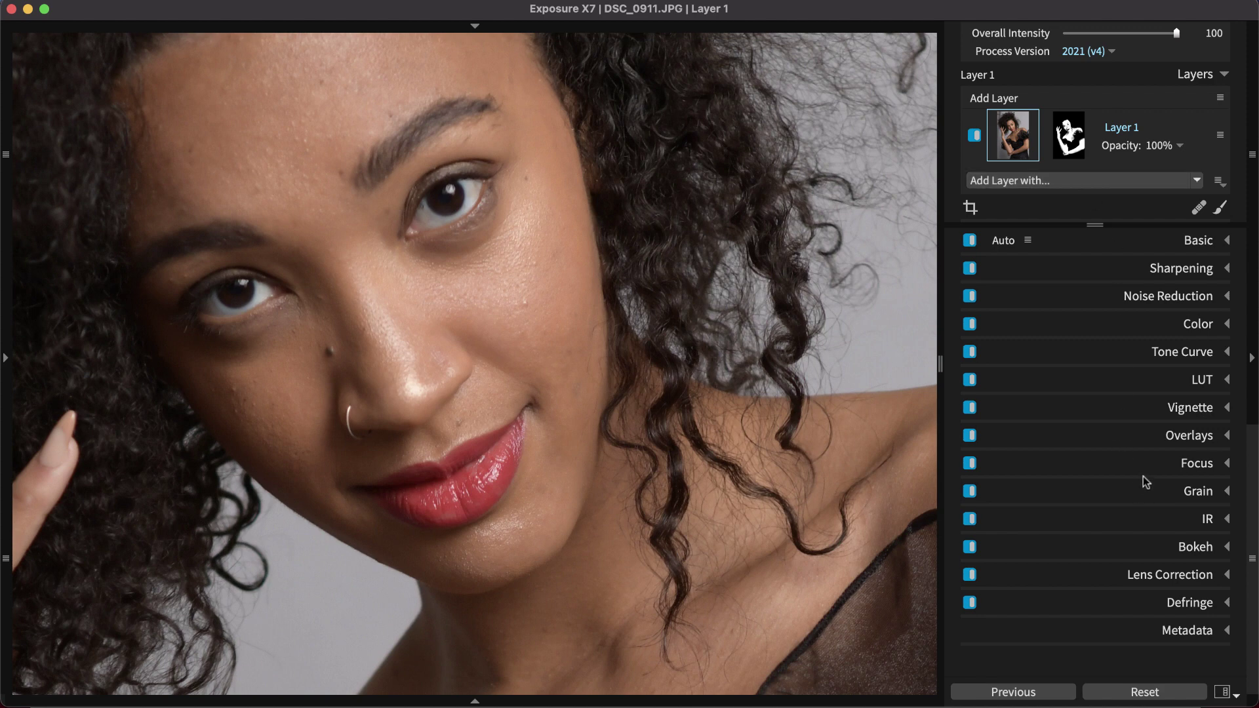
Step: Apply the Focus preset Soften - Diffuse Glow - Moderate
left_click(1159, 463)
left_click(1161, 488)
left_click(1107, 700)
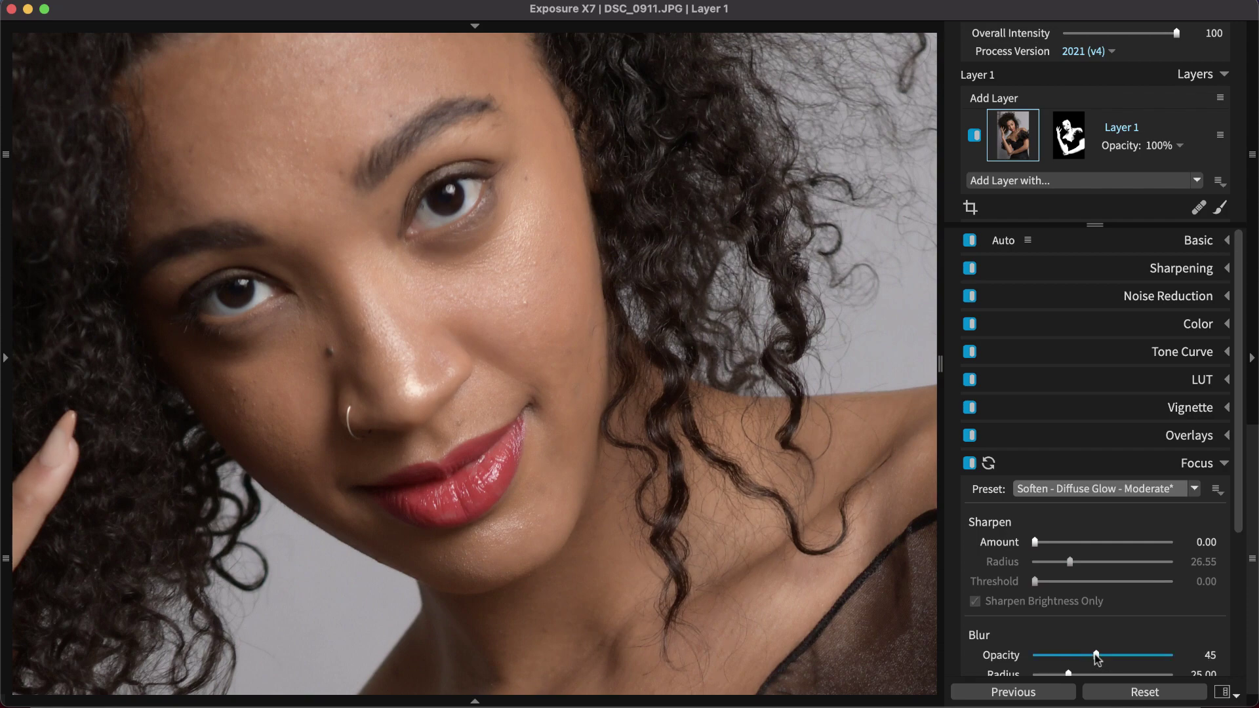
Step: Copy the skin mask and paste the adjustments onto all seven portraits in grid view
left_click(1190, 464)
left_click(830, 518)
key("g")
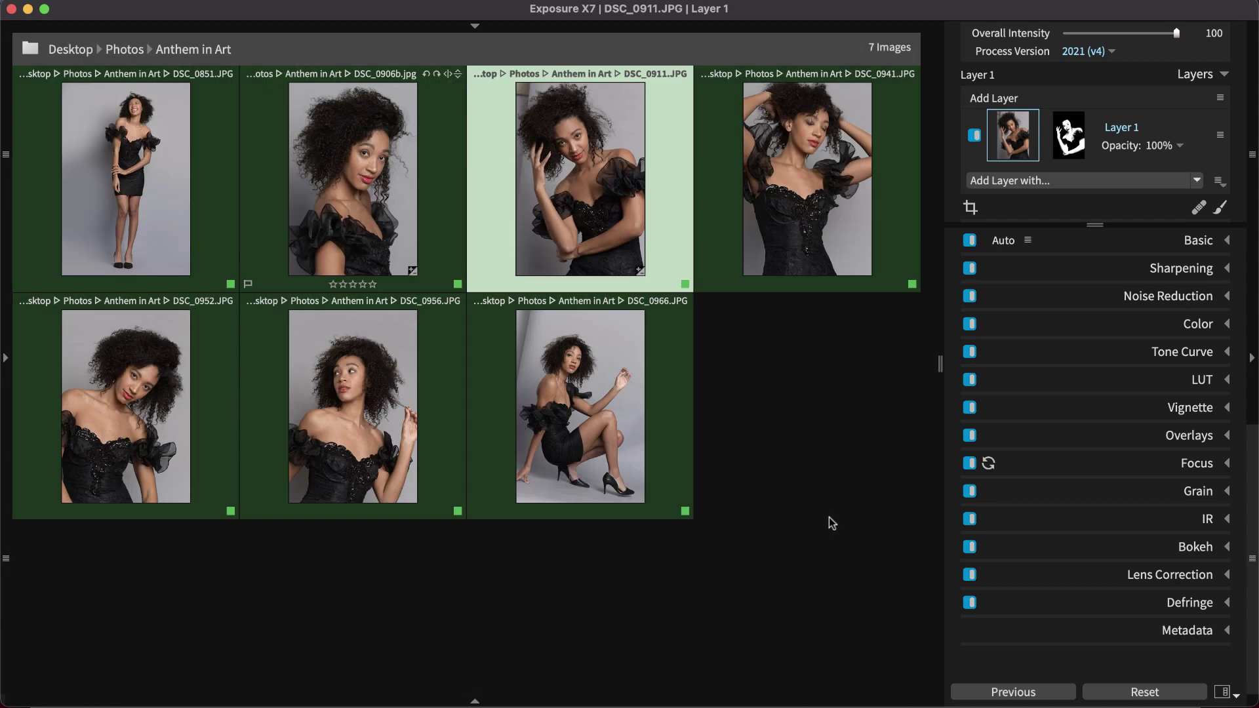
key("super+a")
right_click(1073, 143)
left_click(1076, 148)
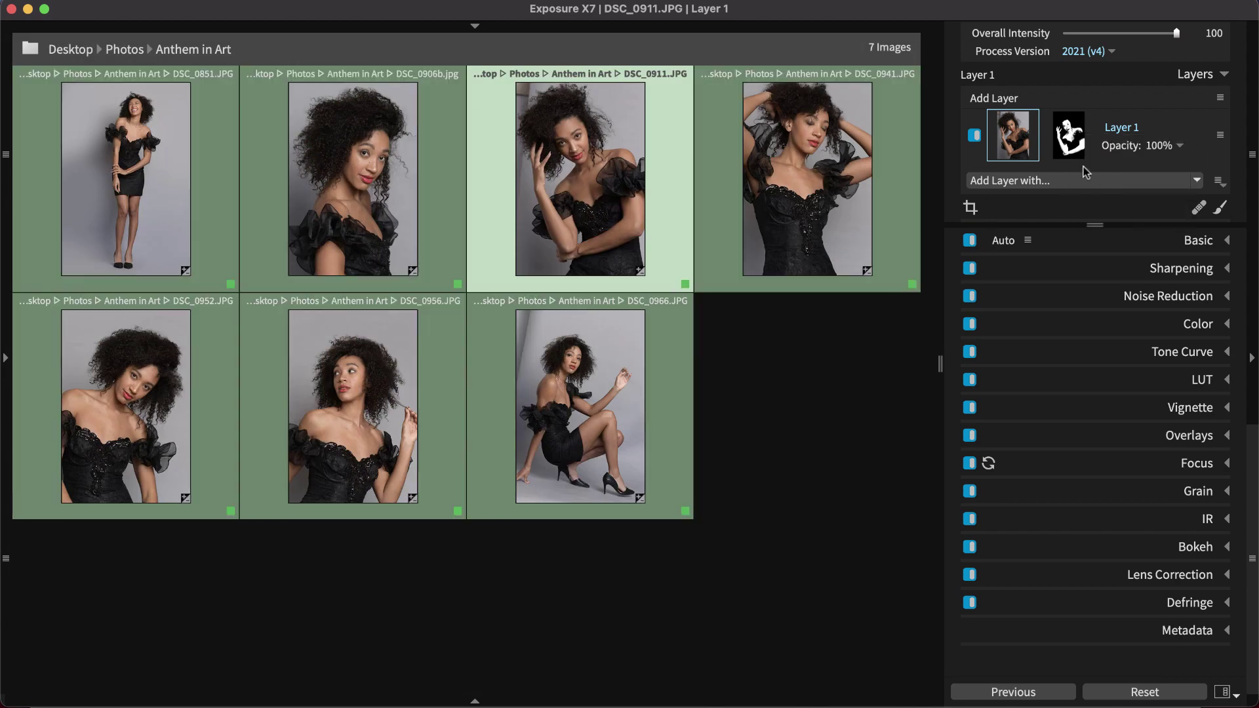
right_click(1006, 124)
left_click(1042, 155)
Step: Reopen DSC_0906b.jpg, zoom into the face and check Layer 1's Draw Mask options
double_click(342, 205)
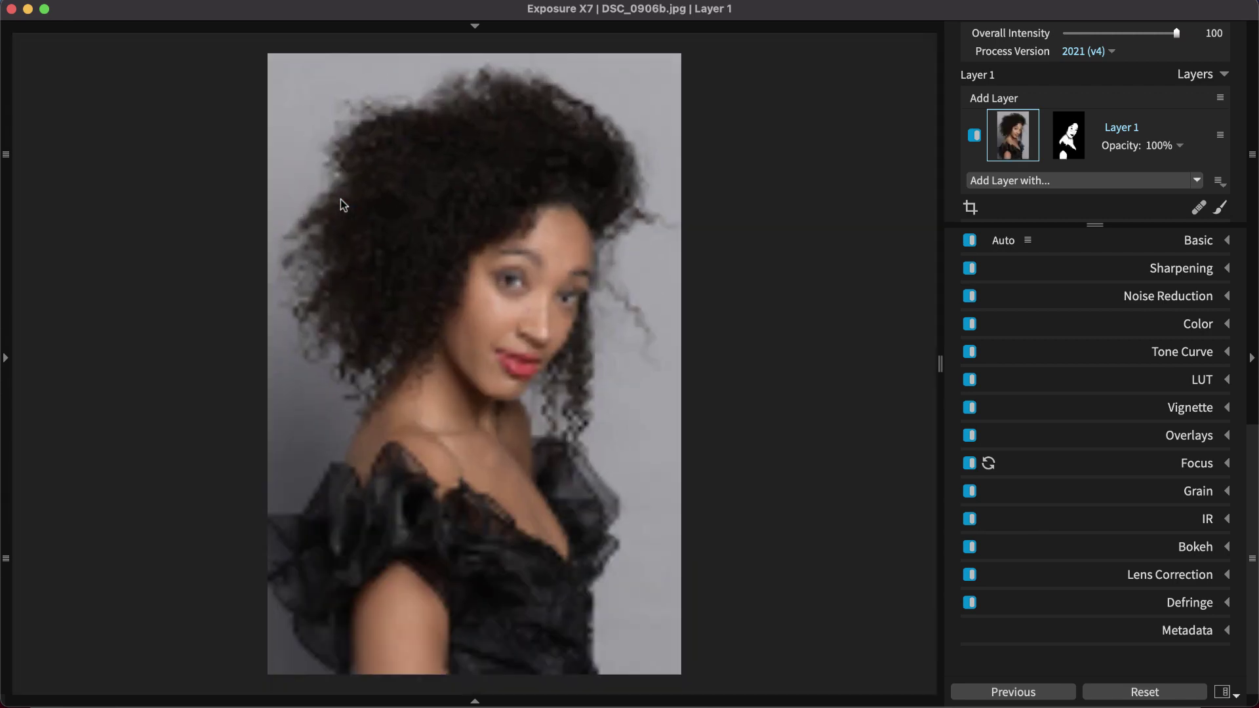
left_click(487, 330)
left_click(1220, 209)
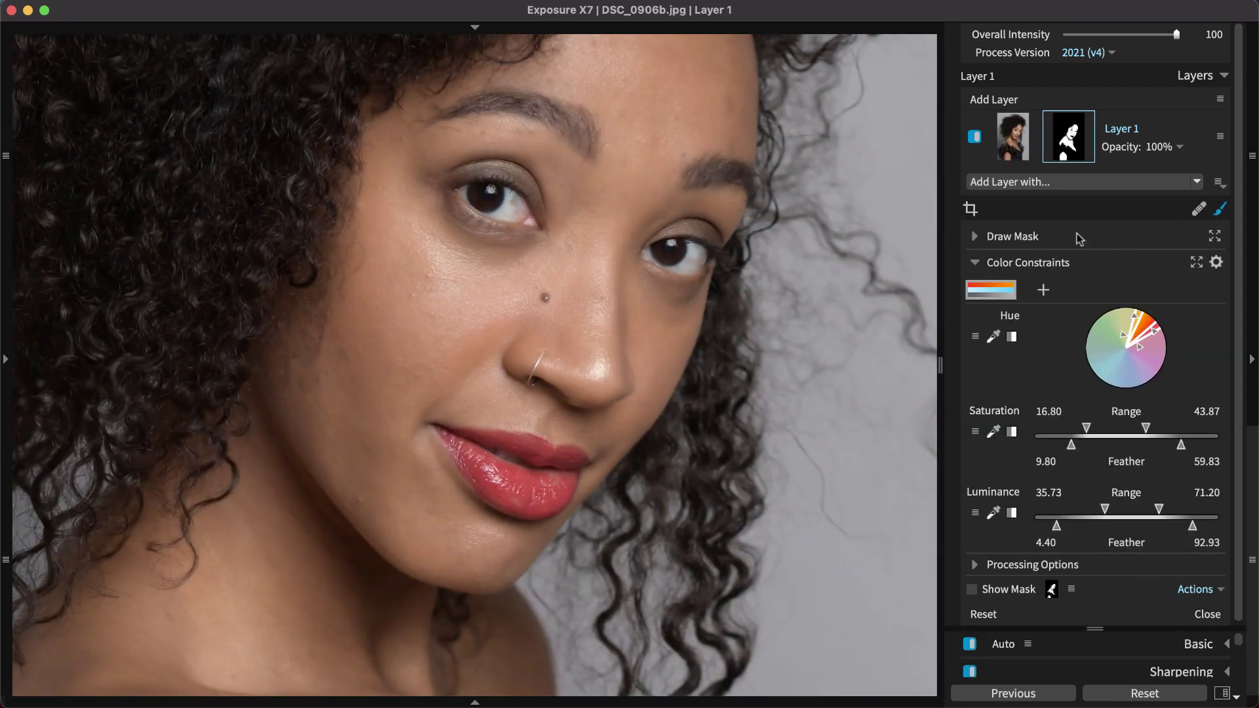
left_click(1079, 236)
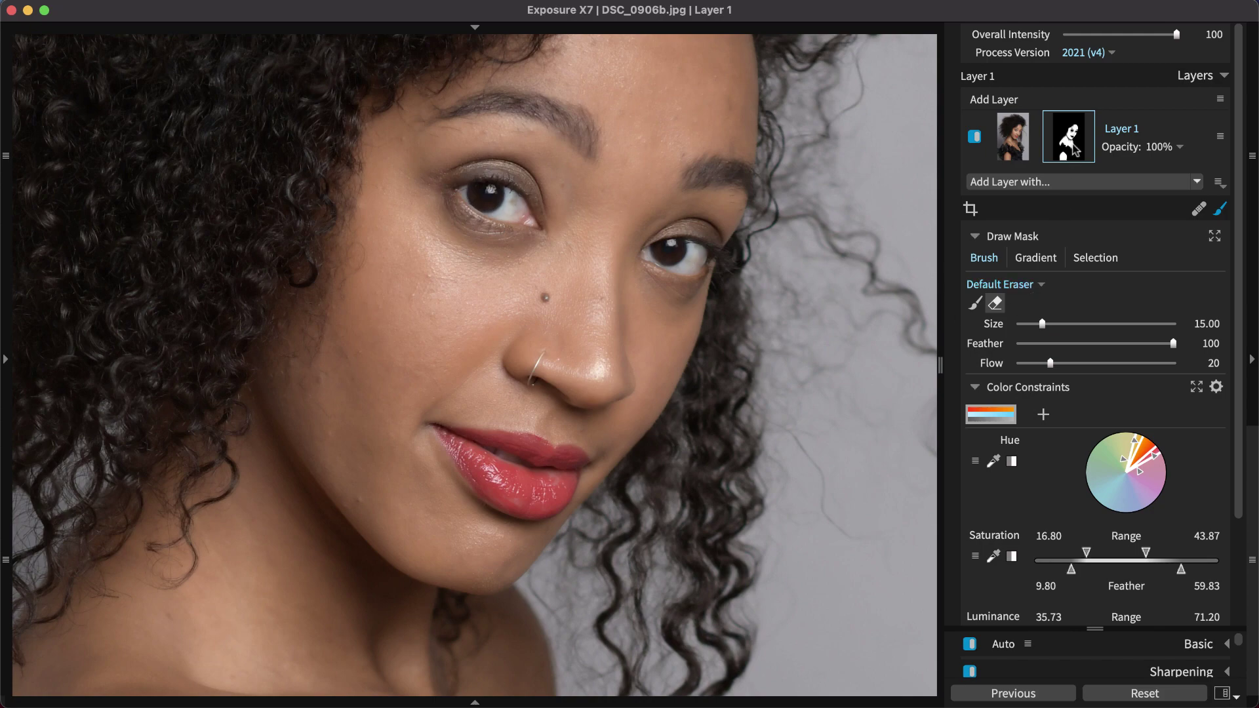
left_click(1221, 210)
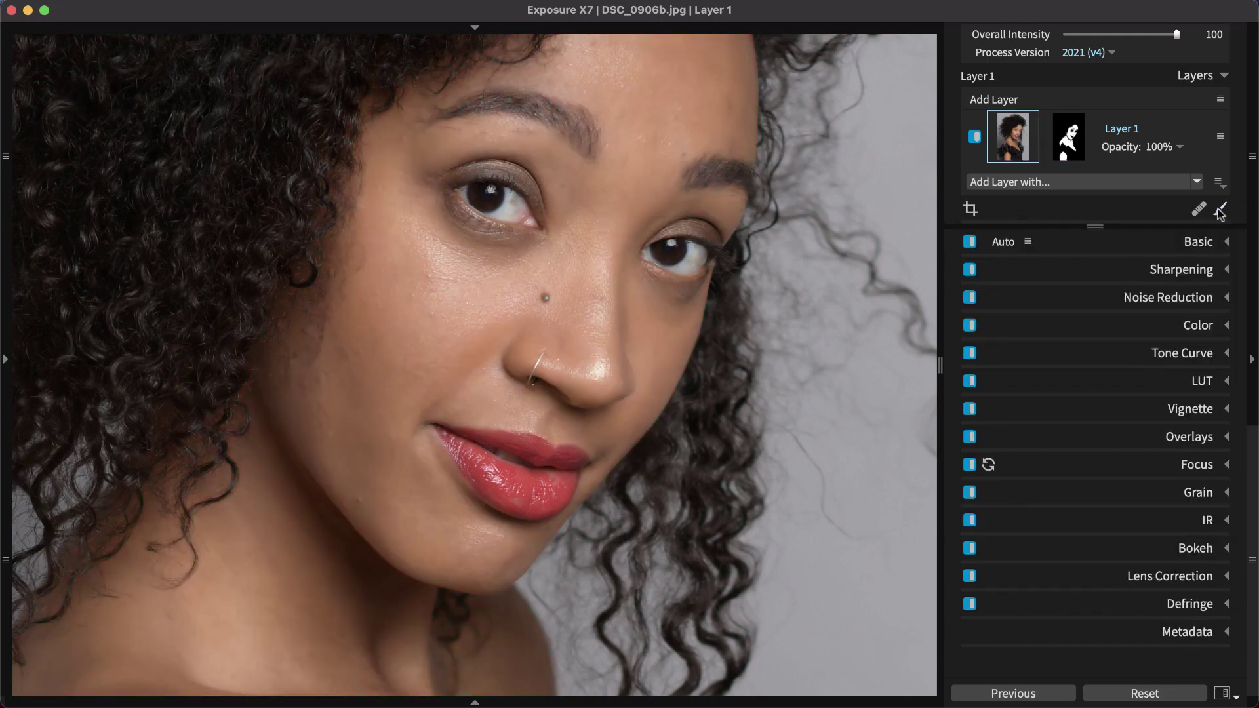